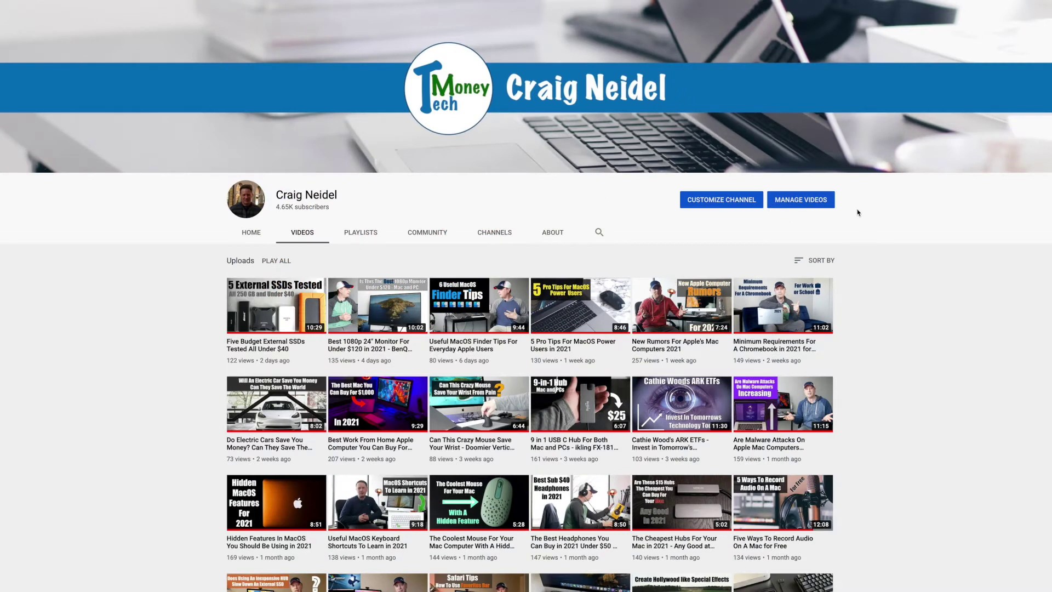
- Scroll down through the channel's uploaded videos on the Videos tab
scroll(858, 212, down, 4)
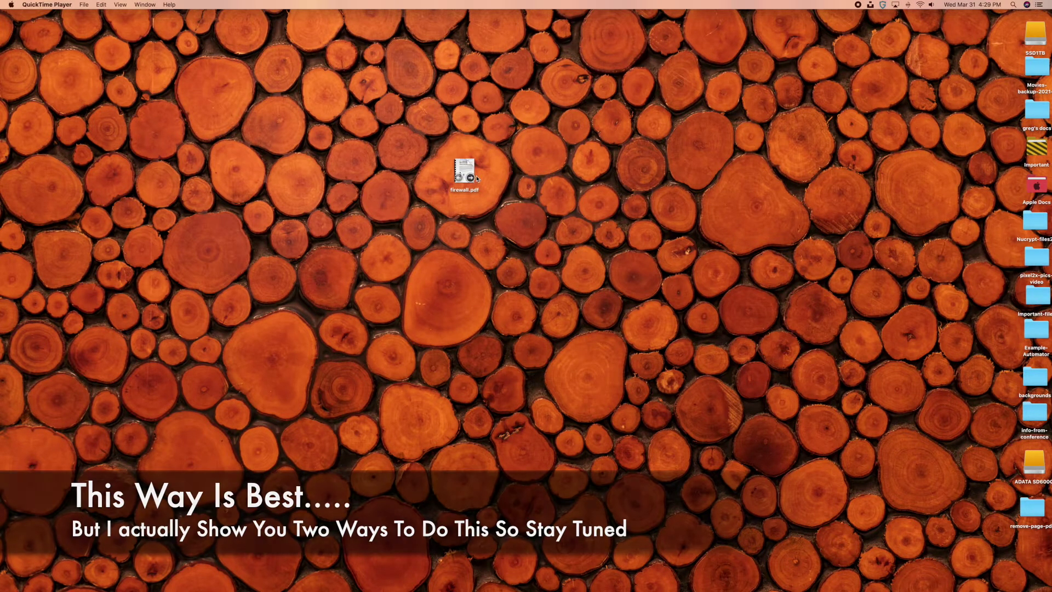
- Open firewall.pdf from the desktop in Preview and center its window
mouse_move(465, 173)
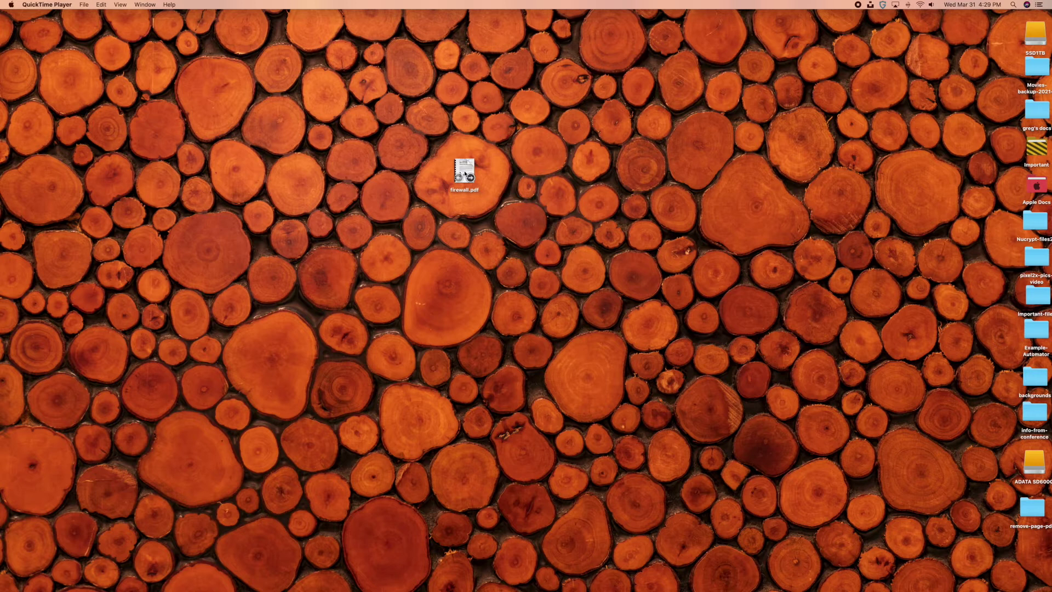
double_click(465, 173)
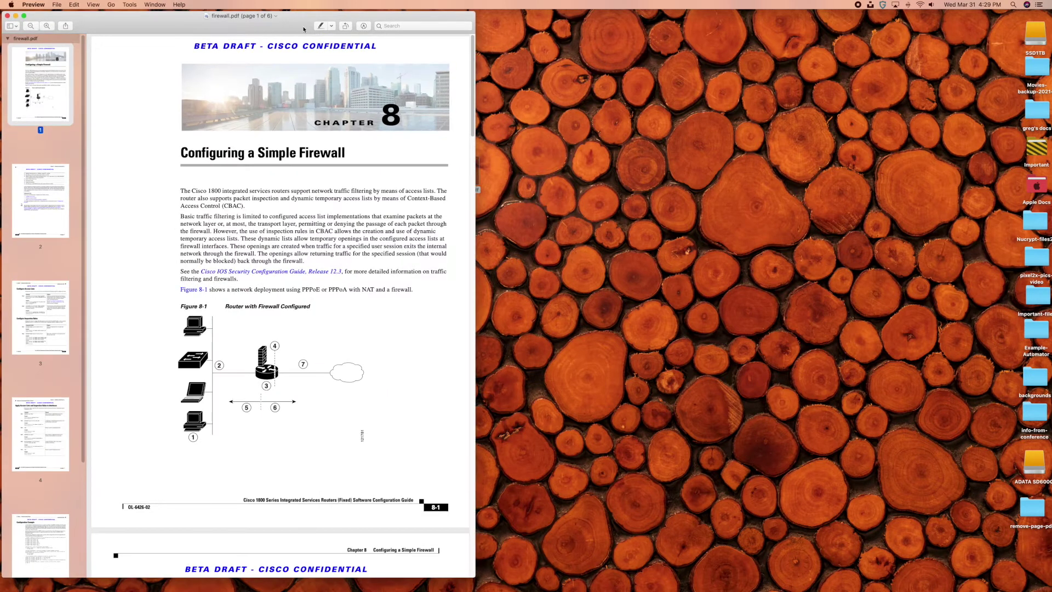
drag(304, 30, 556, 30)
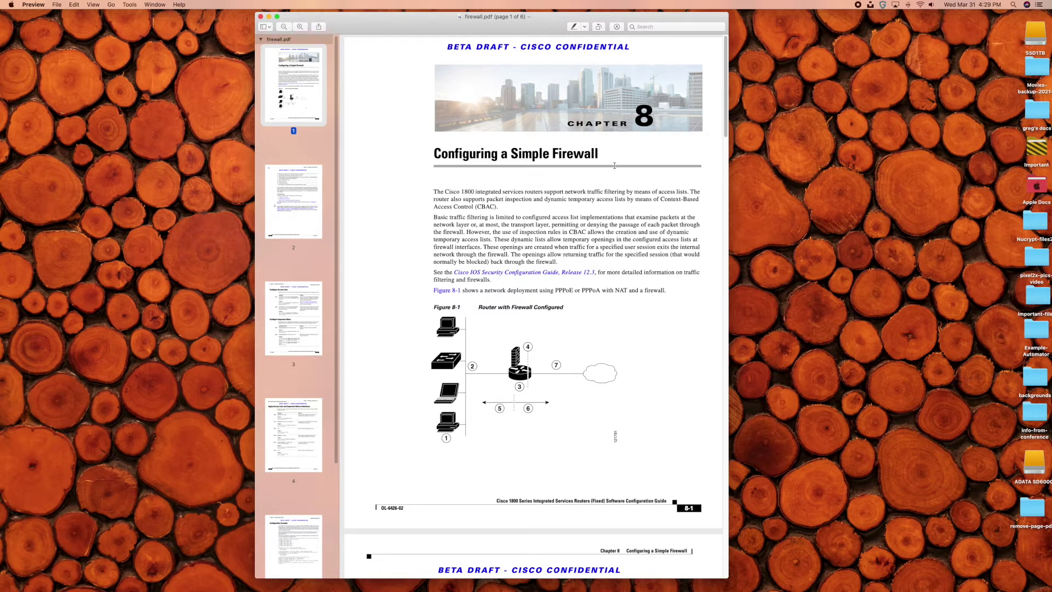
- Scroll through the six pages down to the blank page 6 and back
scroll(597, 238, down, 20)
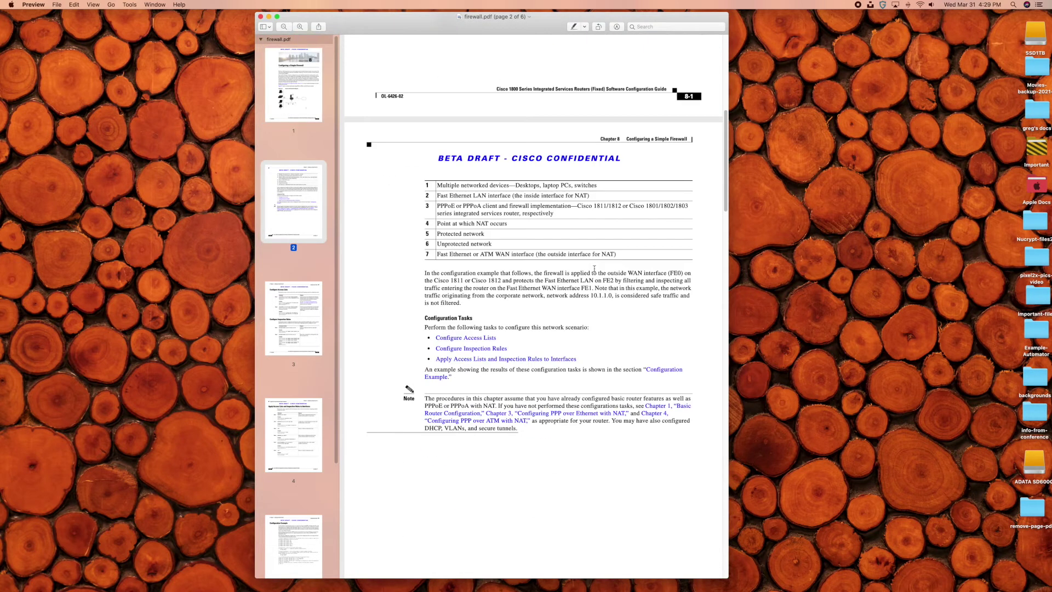
scroll(594, 269, down, 20)
scroll(600, 269, up, 10)
scroll(600, 269, down, 10)
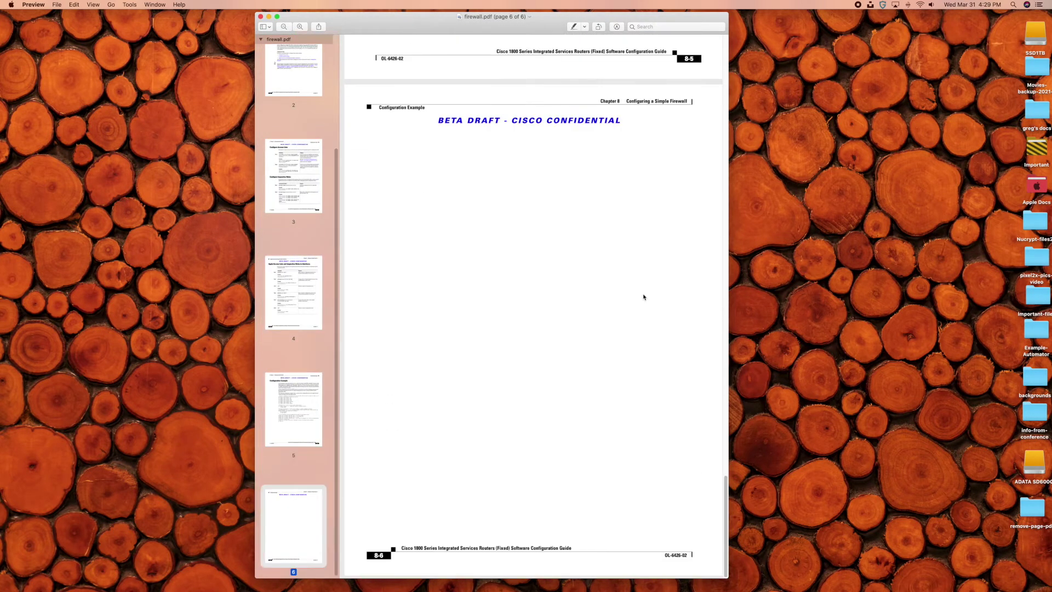
scroll(507, 268, up, 20)
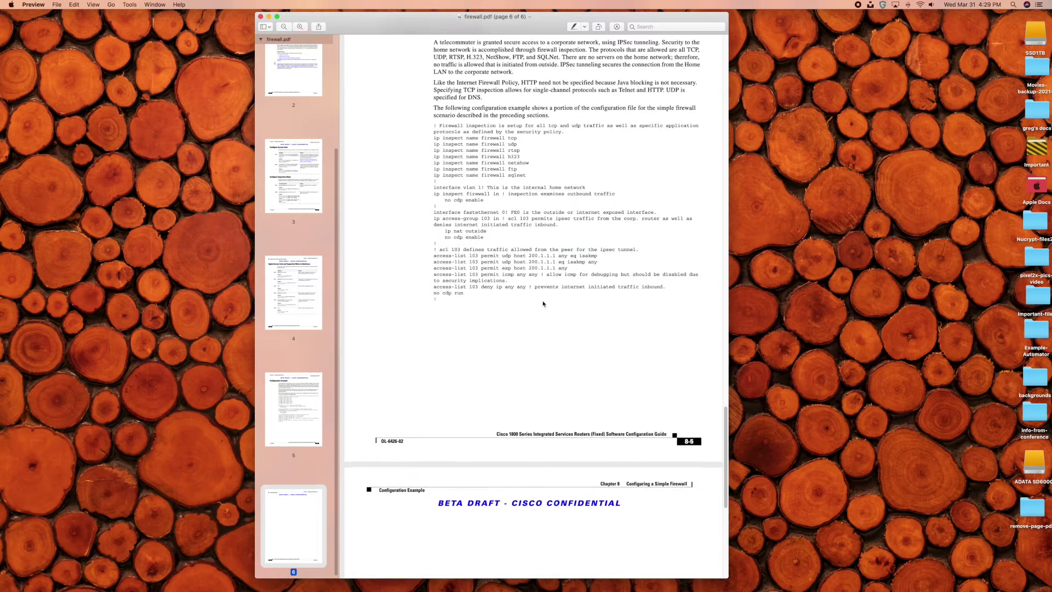
scroll(543, 304, up, 15)
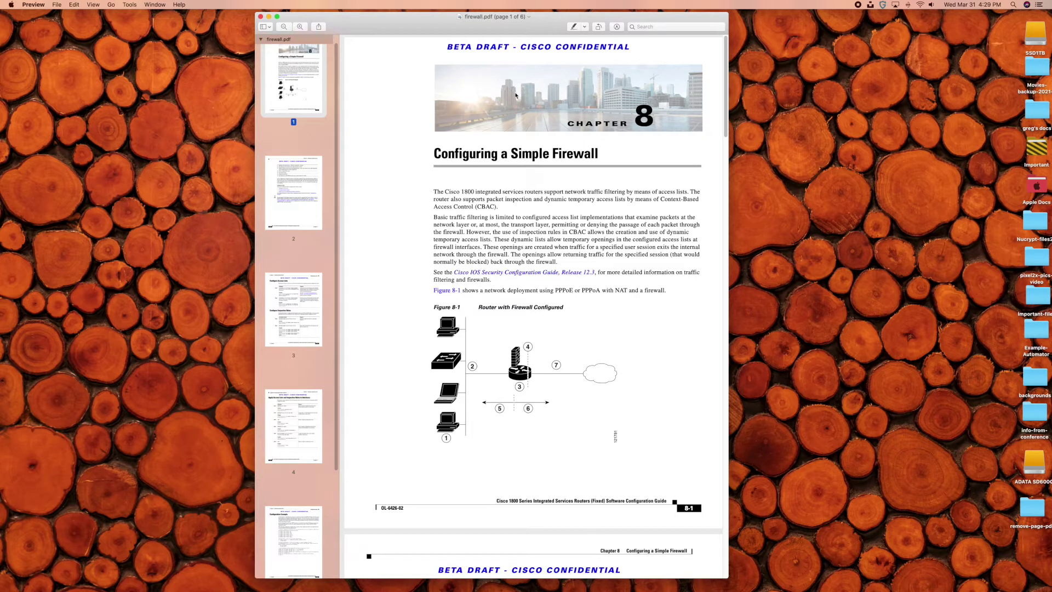
- In Contact Sheet view, delete the blank page 6 and close the document
click(94, 4)
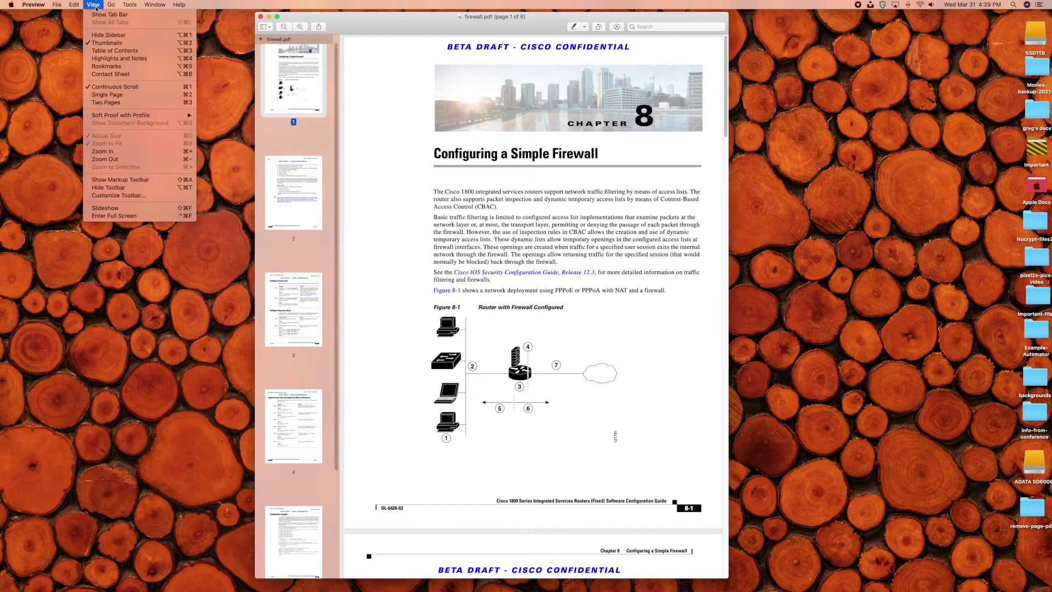
click(128, 76)
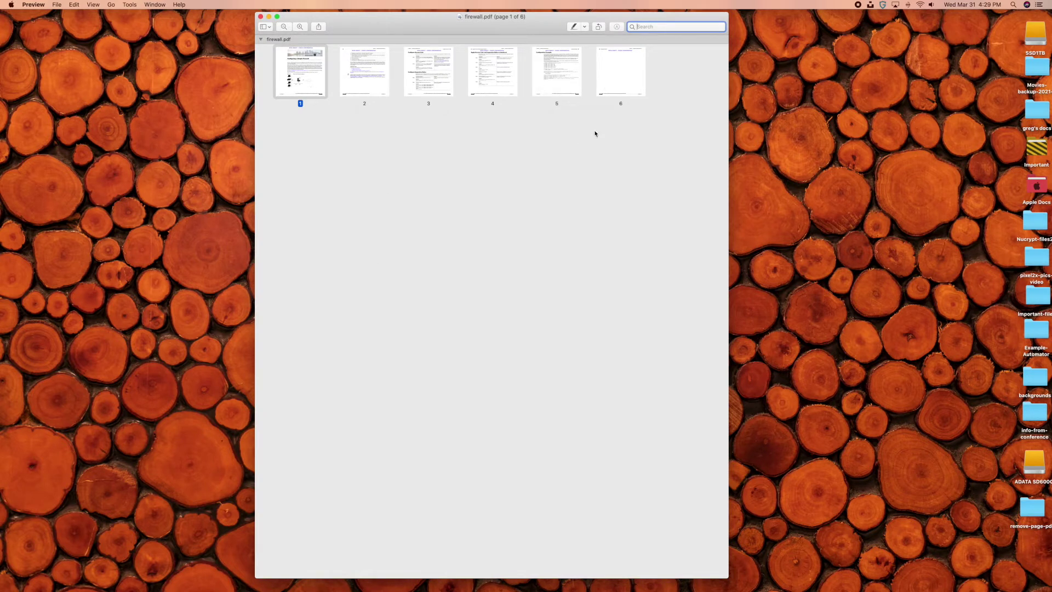
click(623, 81)
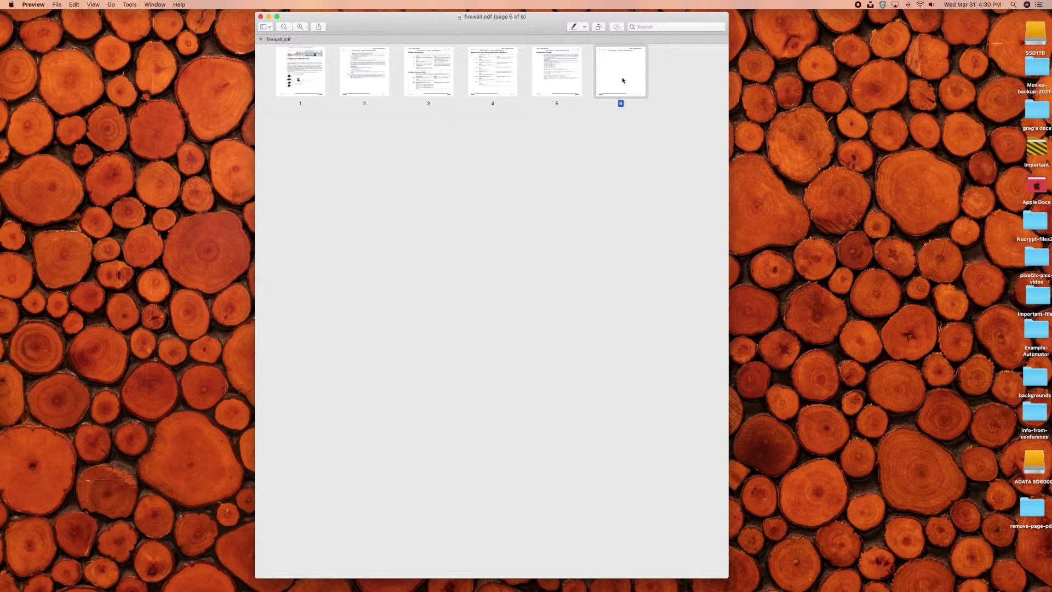
key(Delete)
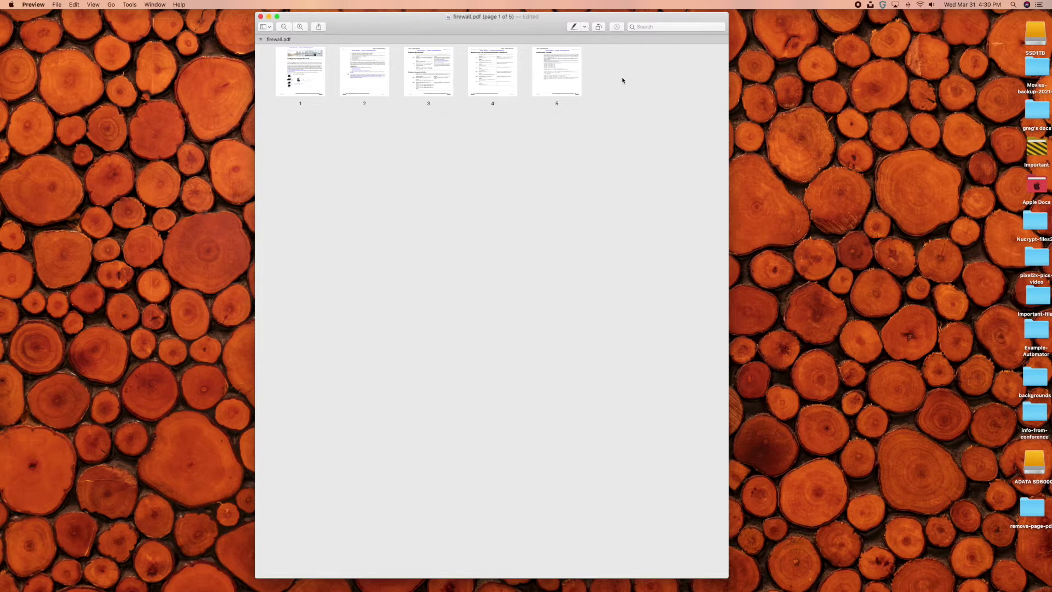
click(261, 16)
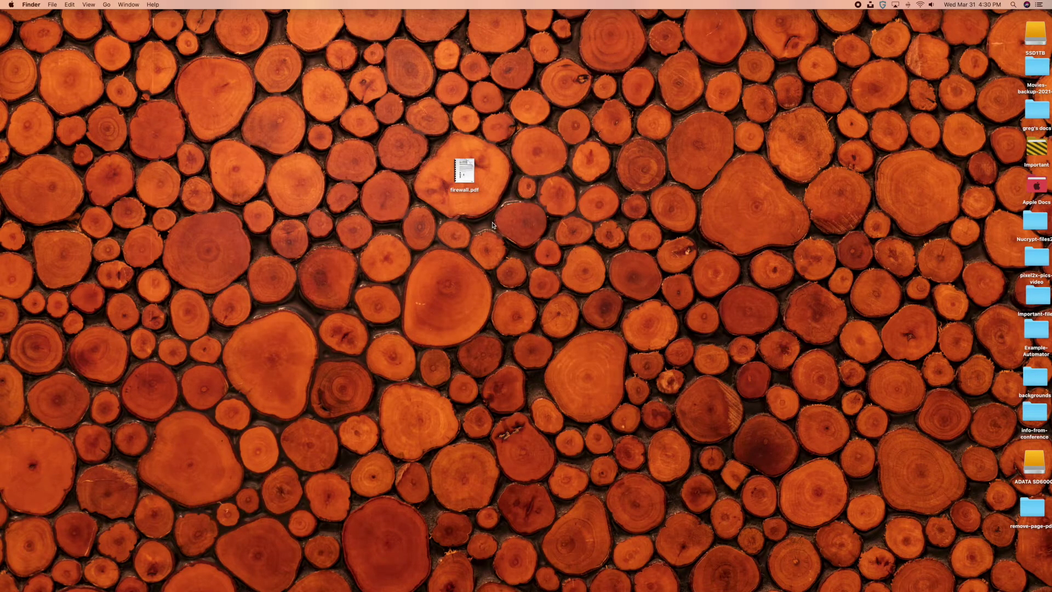
- Reopen firewall.pdf, scroll to its last page and back, and center the window
mouse_move(465, 173)
double_click(464, 173)
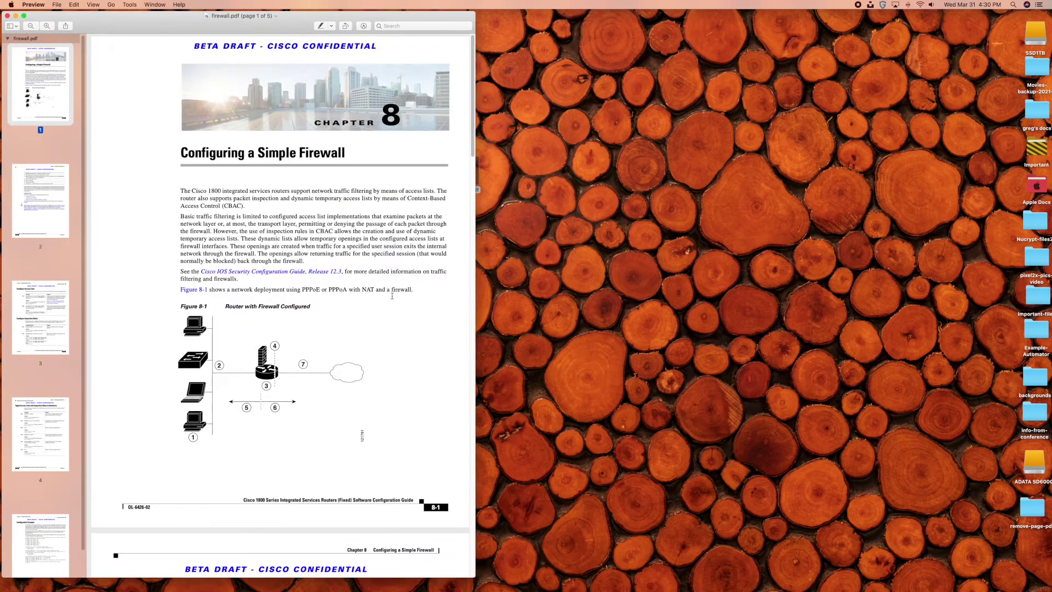
scroll(393, 298, down, 10)
scroll(392, 298, down, 20)
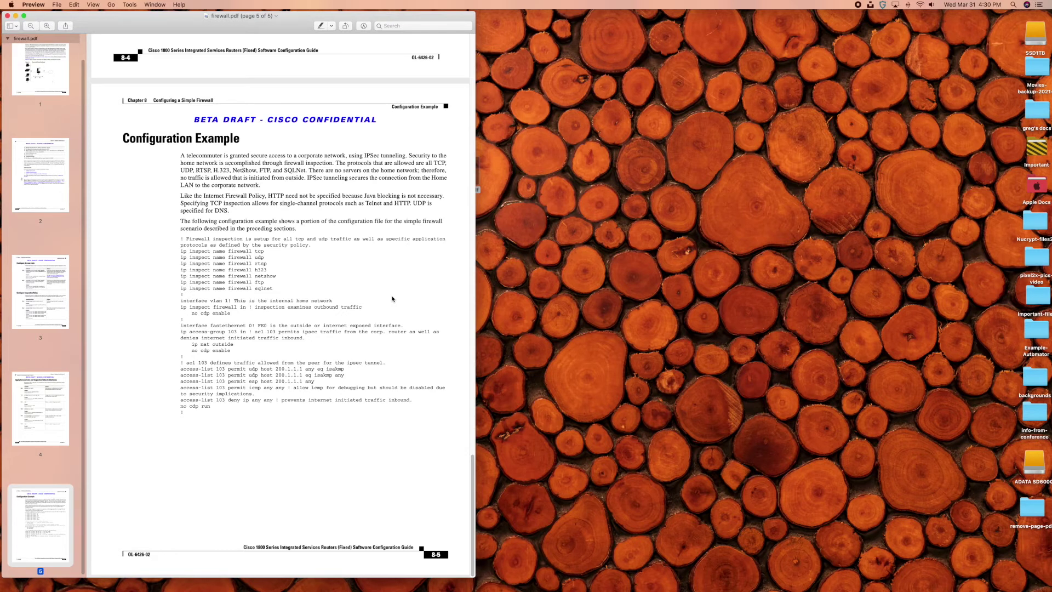
scroll(393, 298, up, 20)
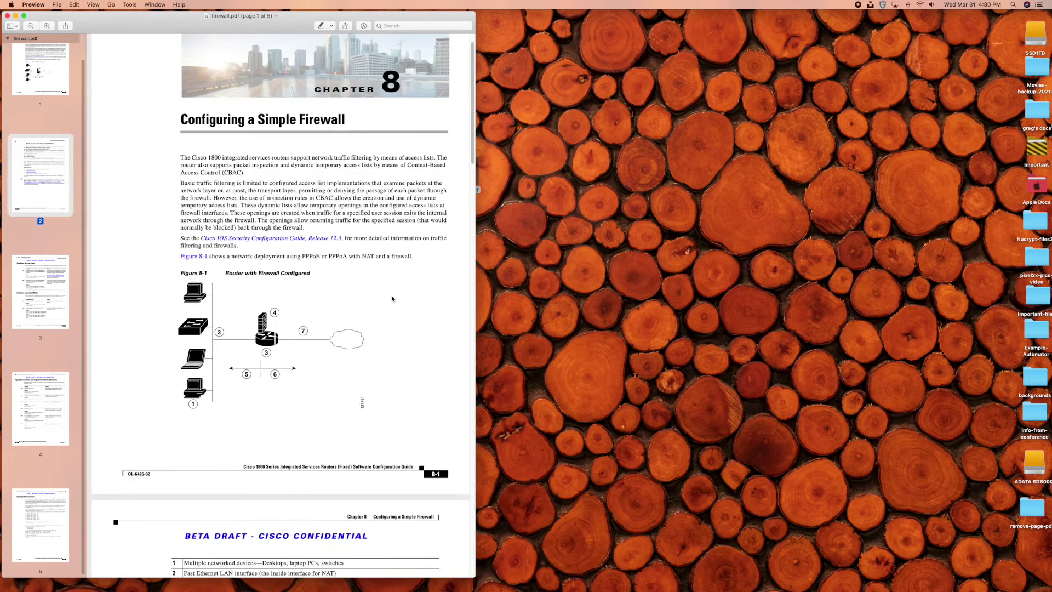
drag(330, 19, 532, 23)
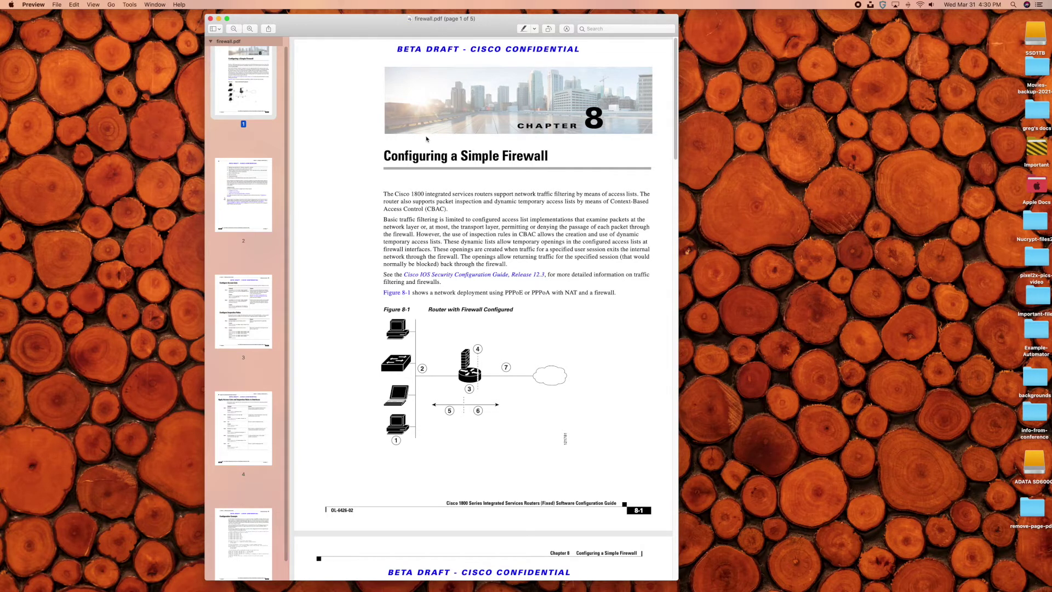
- Close firewall.pdf, reopen it, and center the window
click(211, 19)
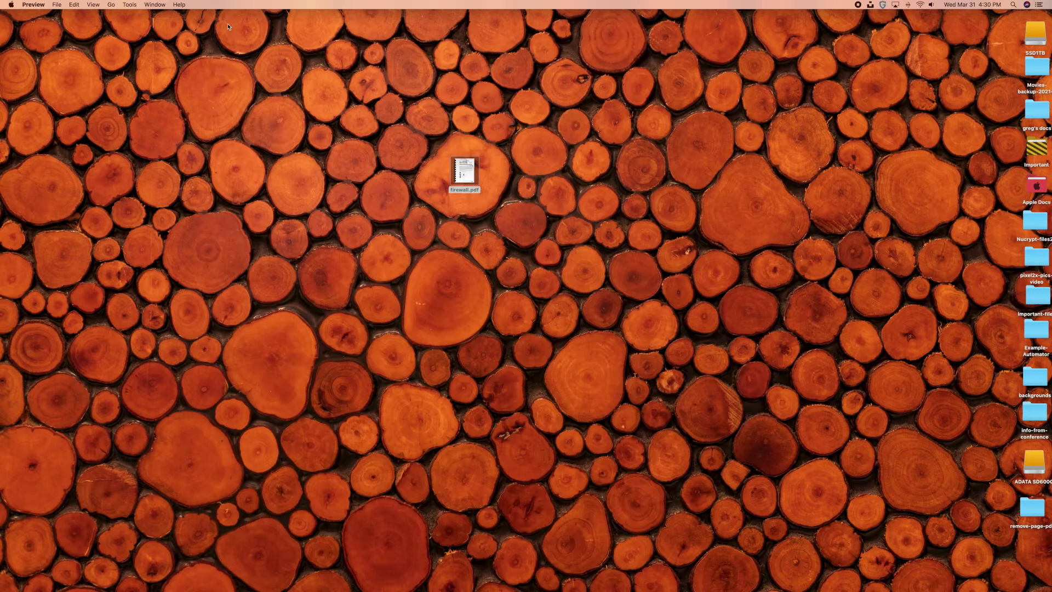
double_click(471, 174)
drag(296, 27, 575, 27)
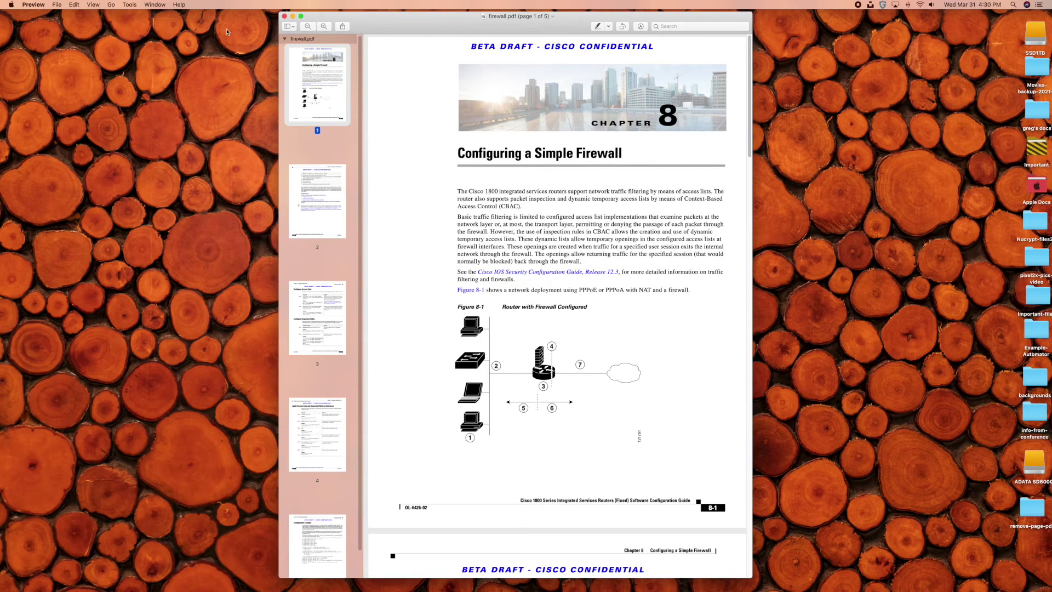
- In Contact Sheet view, select pages 2 through 5 and delete them
click(94, 5)
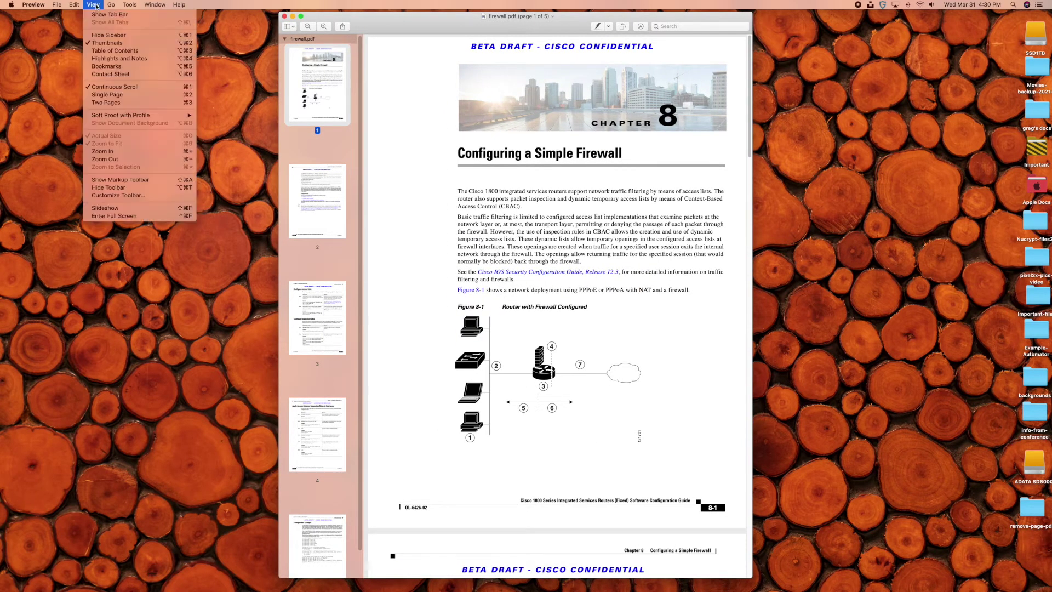
click(116, 74)
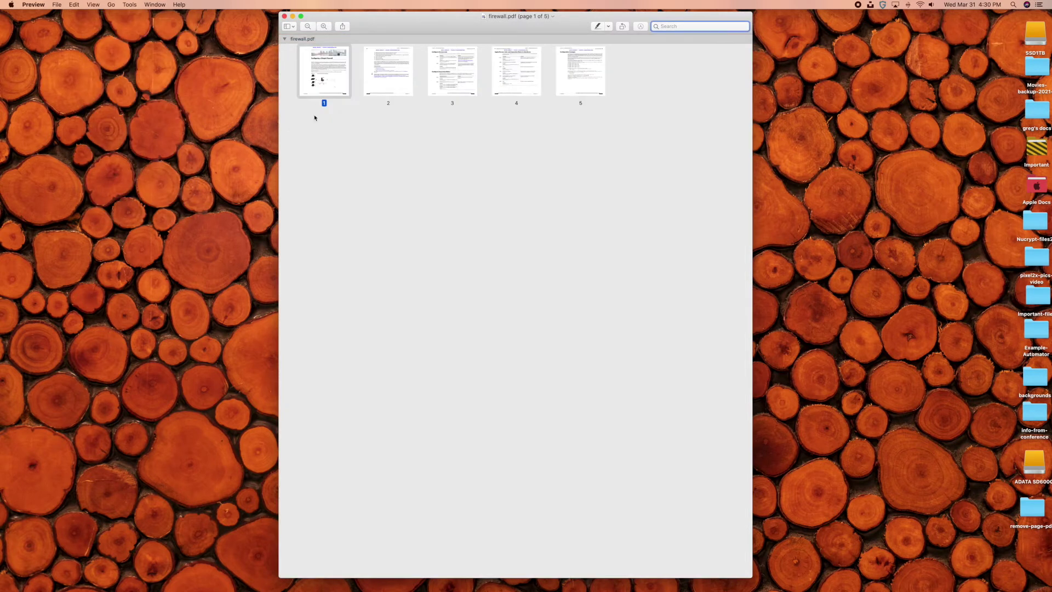
click(383, 82)
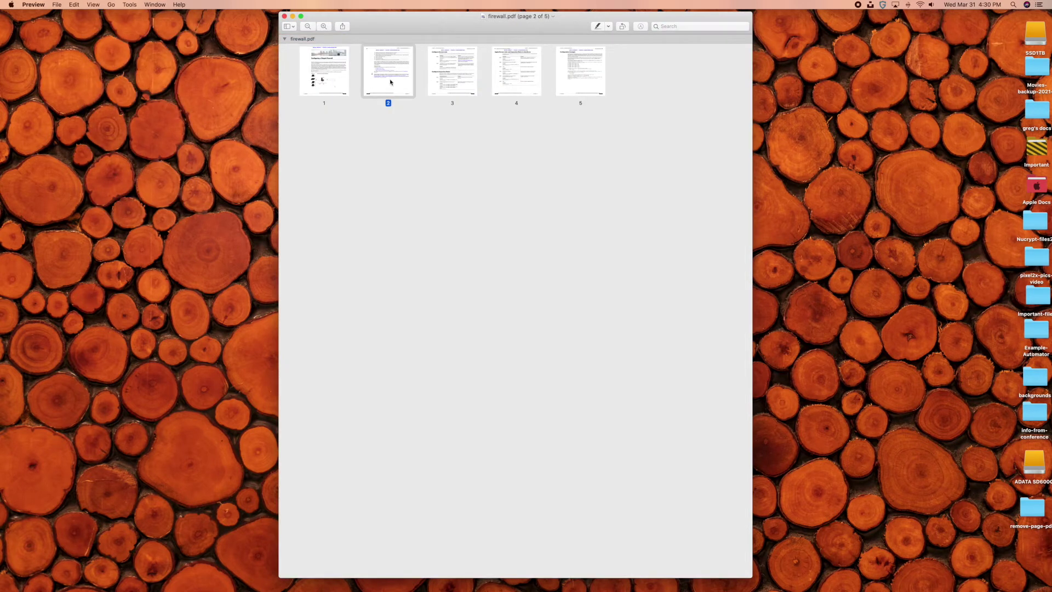
click(450, 78)
key(Left)
super+click(459, 77)
super+click(515, 77)
super+click(598, 76)
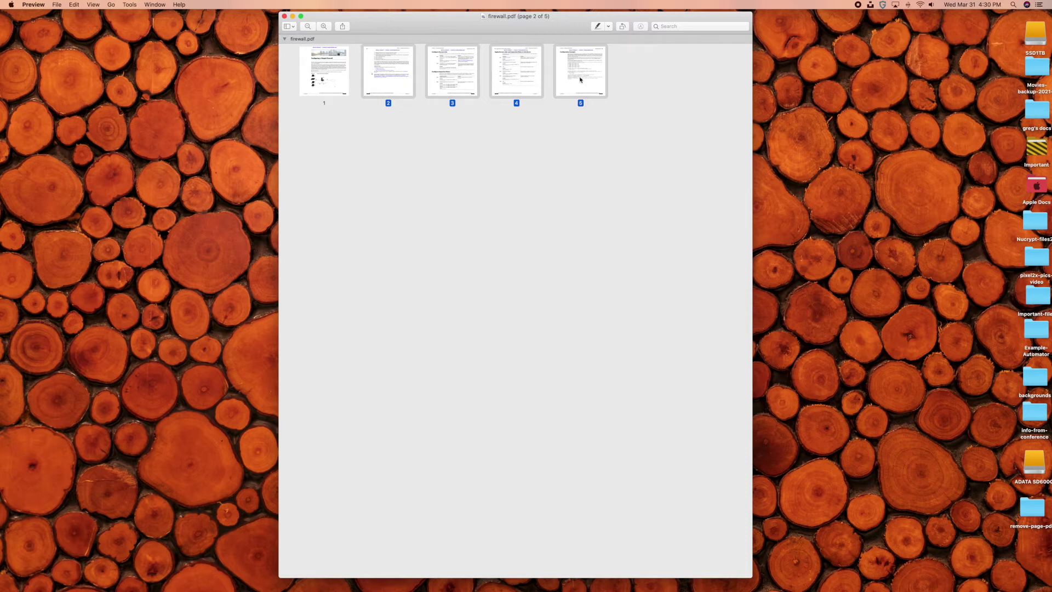
key(Delete)
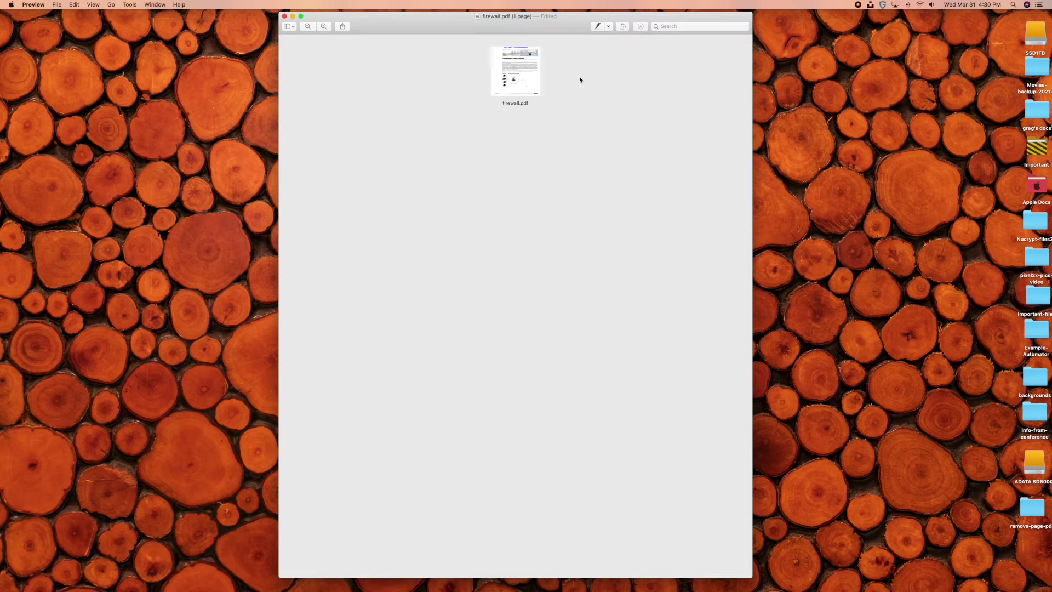
- Close firewall.pdf, reopen it from the desktop, then close it again
click(285, 16)
double_click(471, 180)
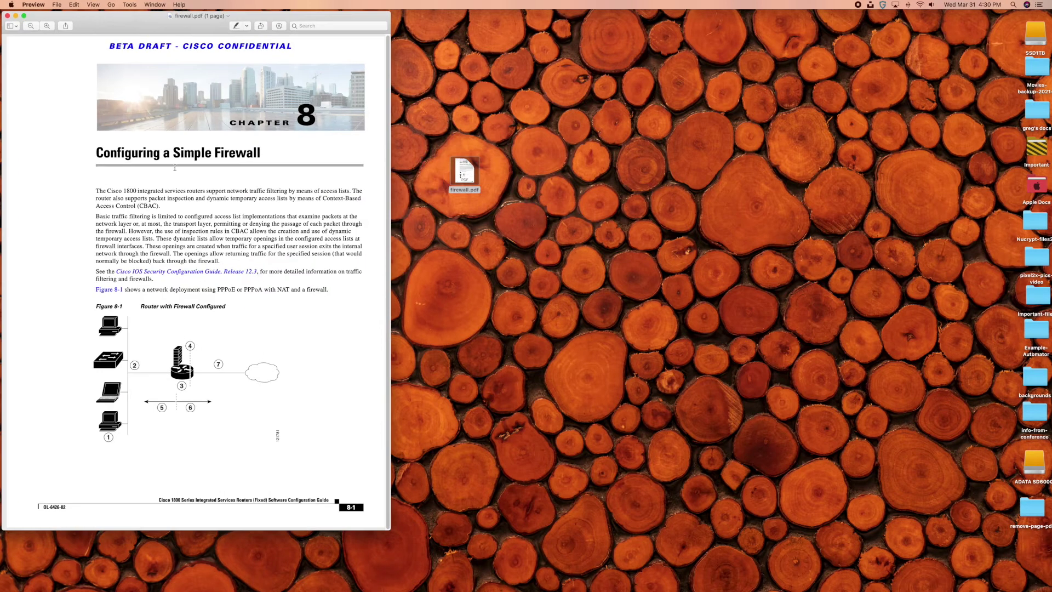
click(7, 16)
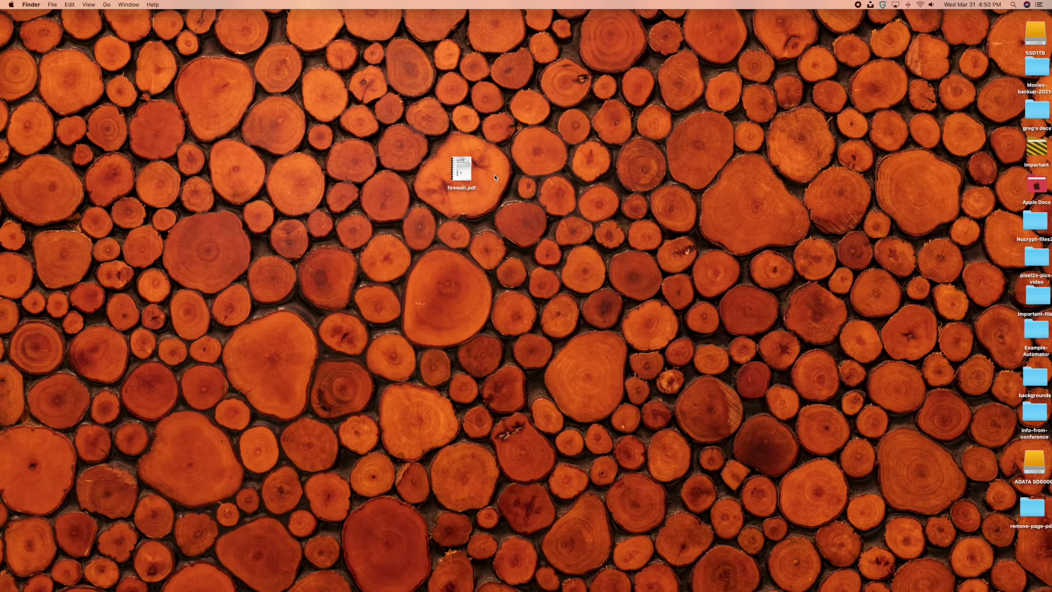
- Open firewall.pdf and switch the sidebar to show page thumbnails
double_click(462, 169)
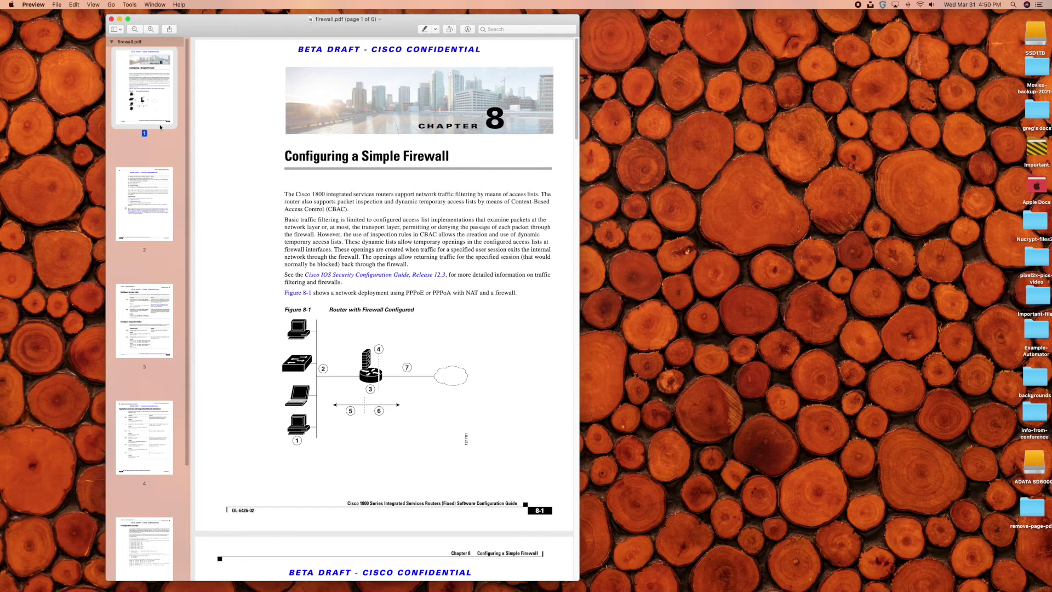
click(96, 8)
click(110, 38)
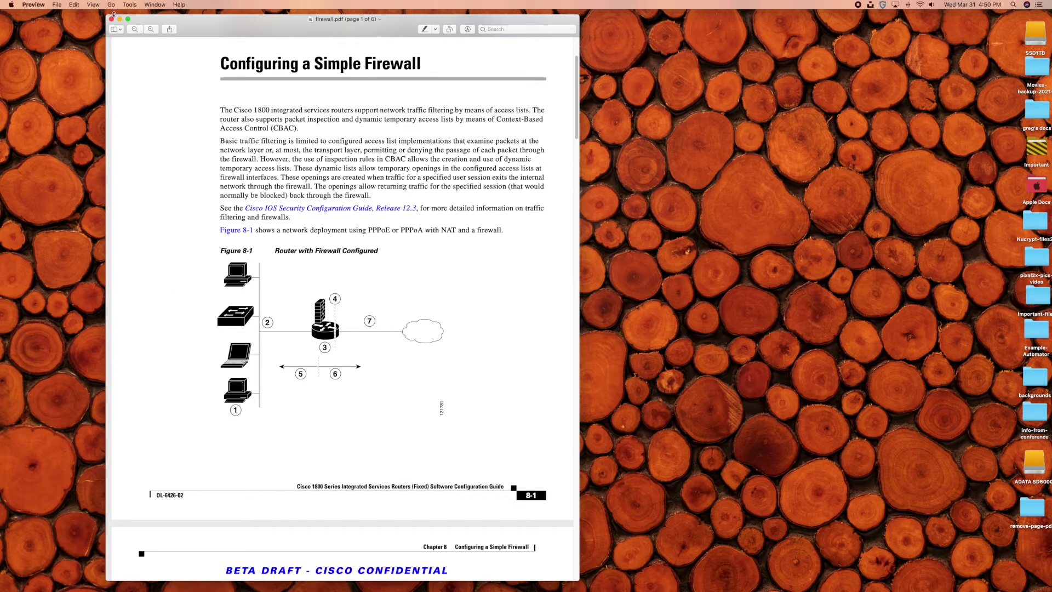
click(94, 5)
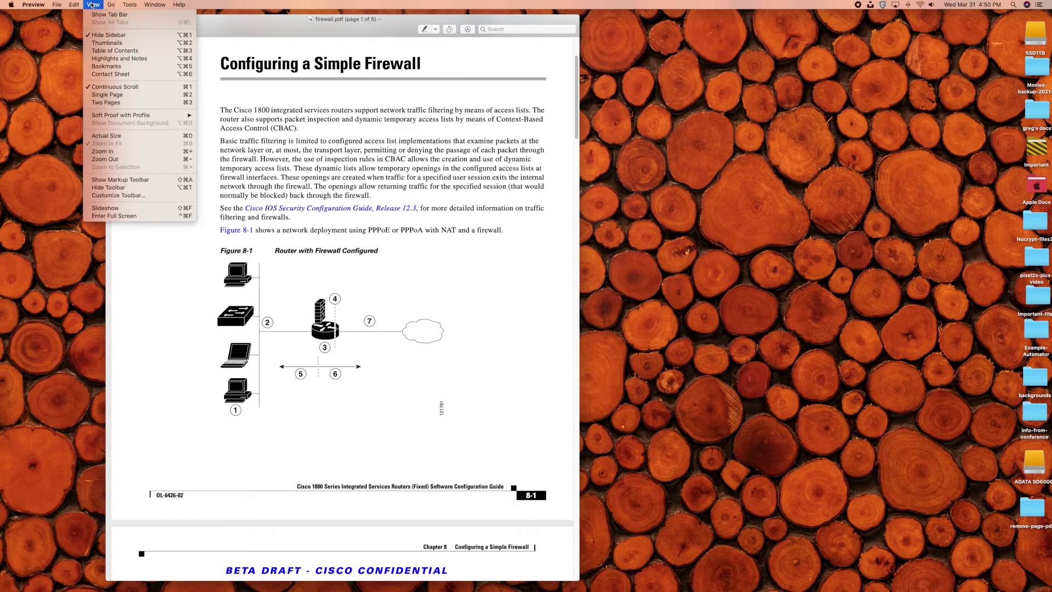
click(96, 44)
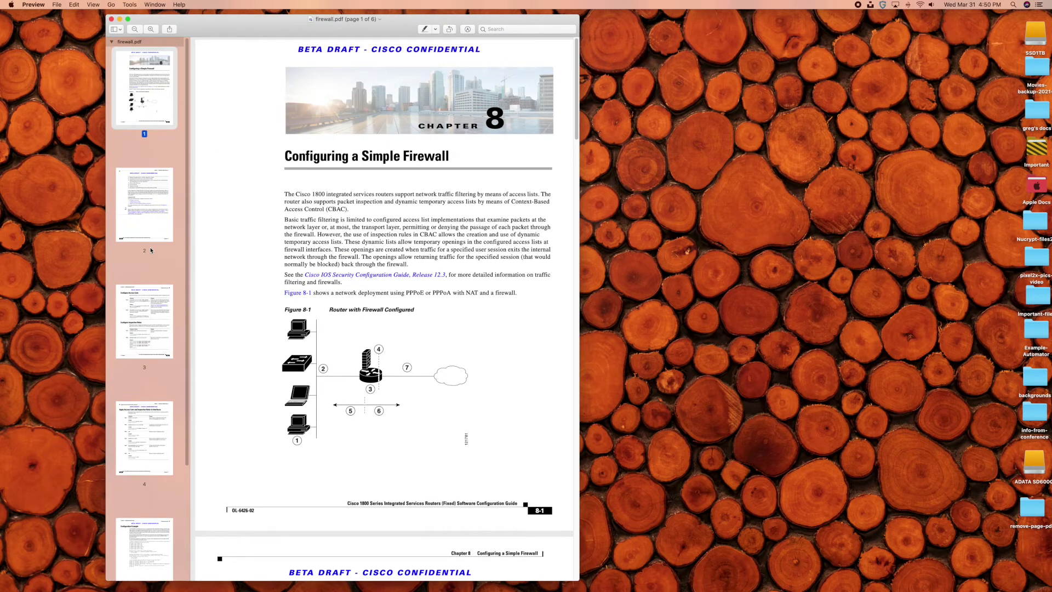
- Scroll the thumbnail sidebar and go to the blank page 6
scroll(150, 250, down, 5)
scroll(159, 246, up, 5)
scroll(134, 313, down, 5)
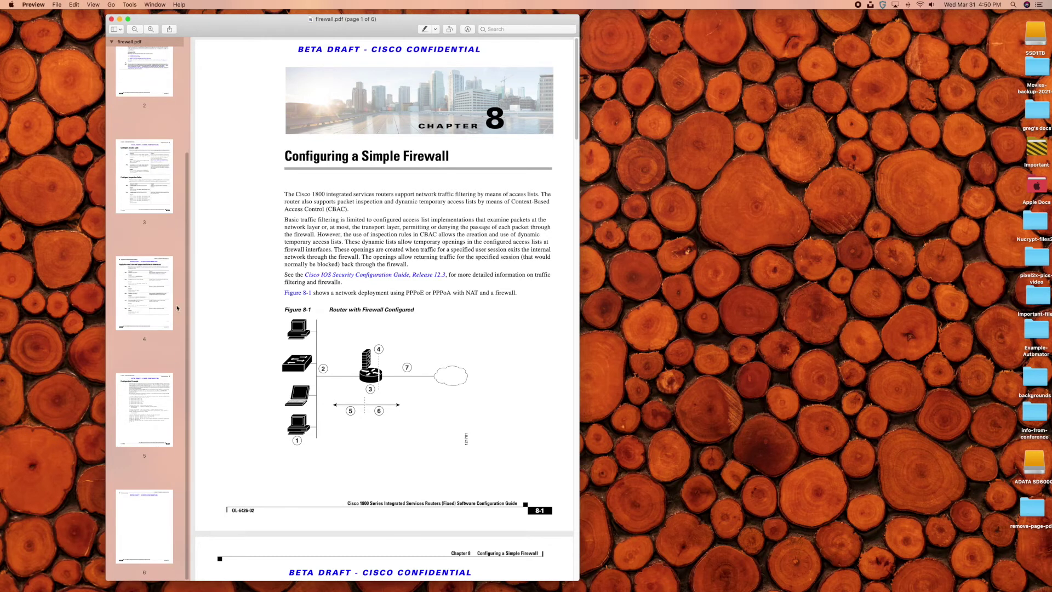
click(146, 503)
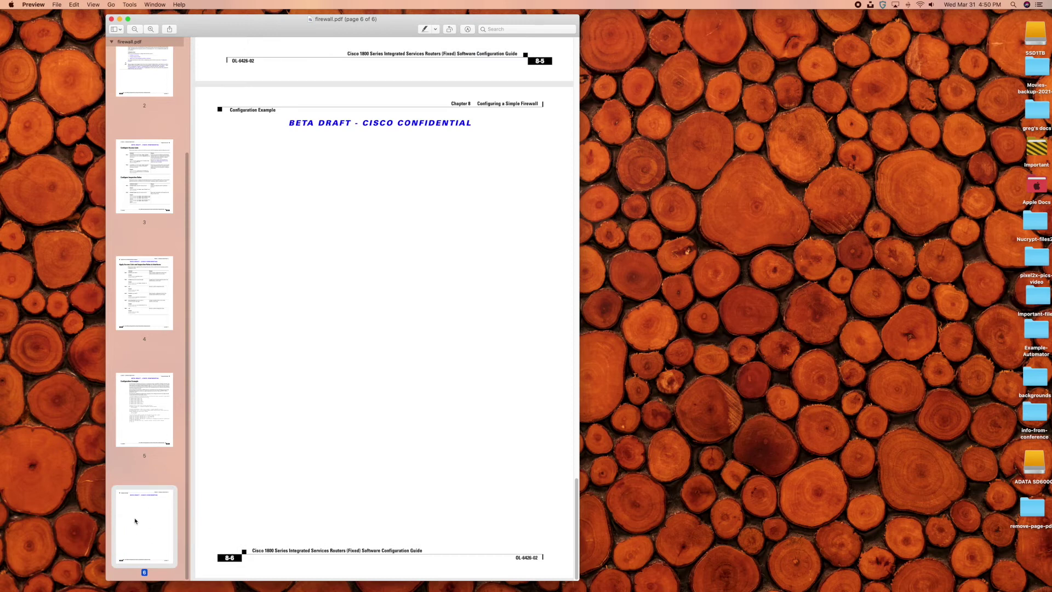
- Delete the selected page 6 with Edit > Delete and close the document
click(77, 6)
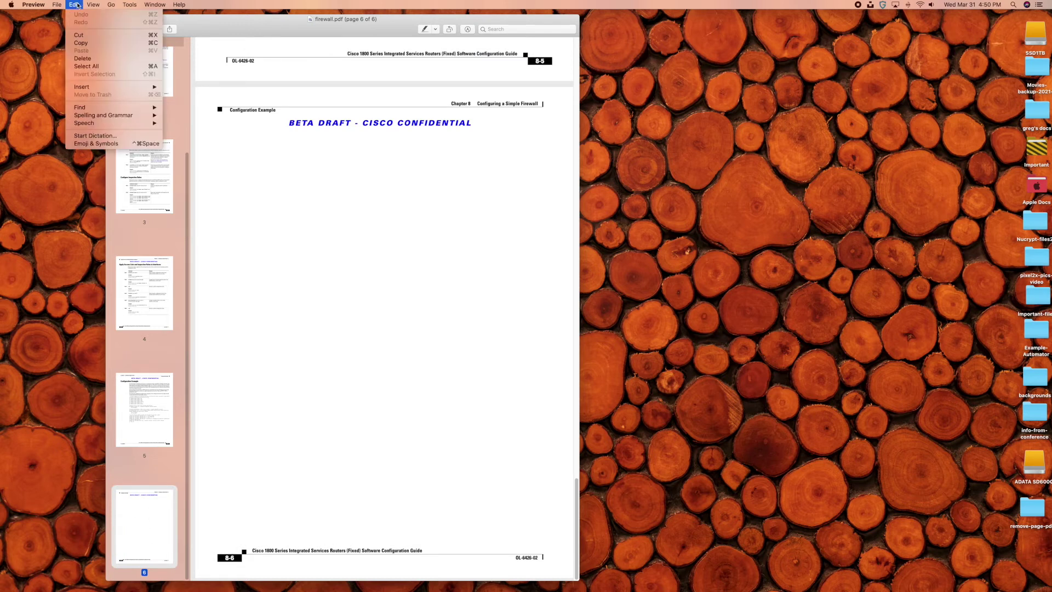
click(83, 58)
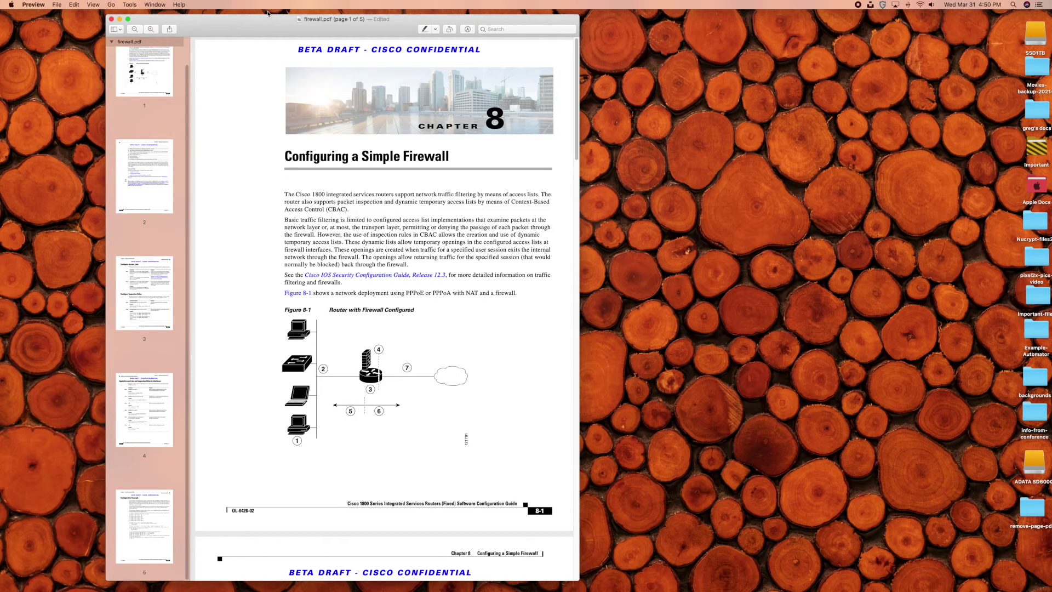
click(112, 20)
- Reopen firewall.pdf, scroll through to confirm five pages, and center the window
click(461, 174)
double_click(465, 162)
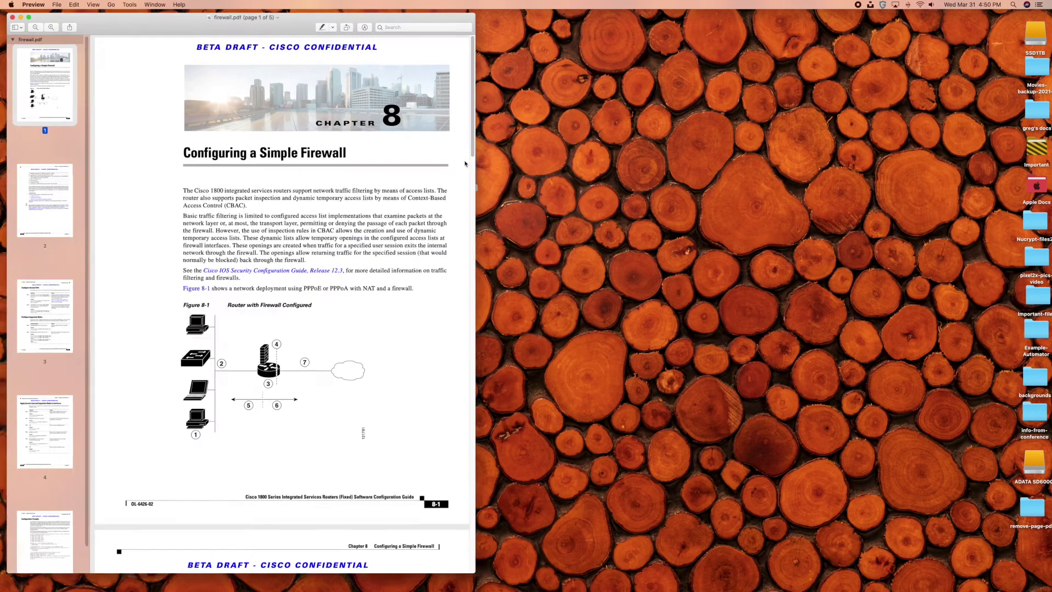
scroll(360, 236, down, 15)
scroll(361, 236, down, 20)
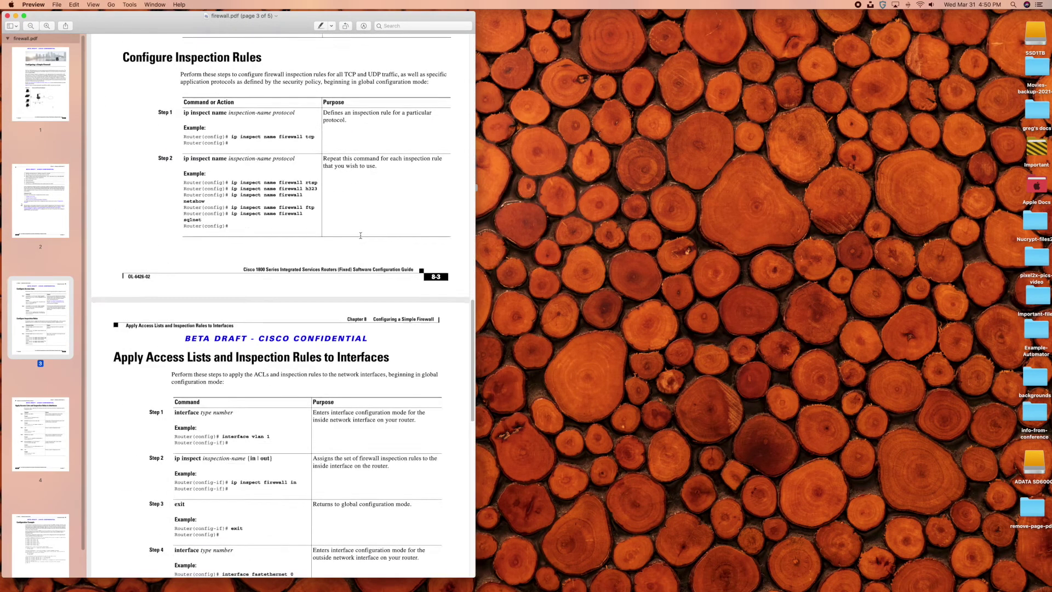
scroll(360, 236, up, 20)
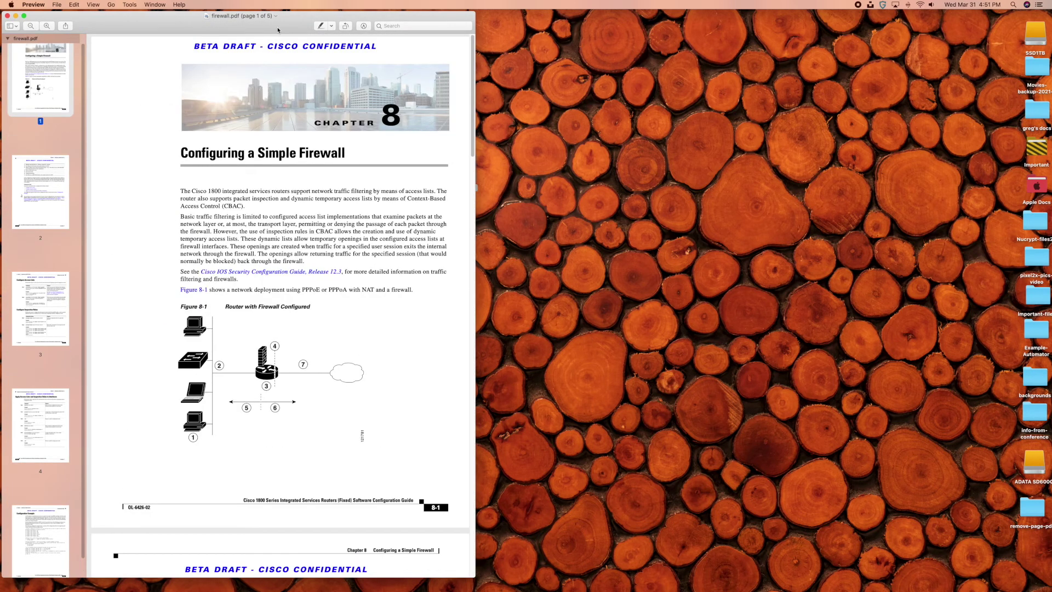
drag(278, 29, 434, 50)
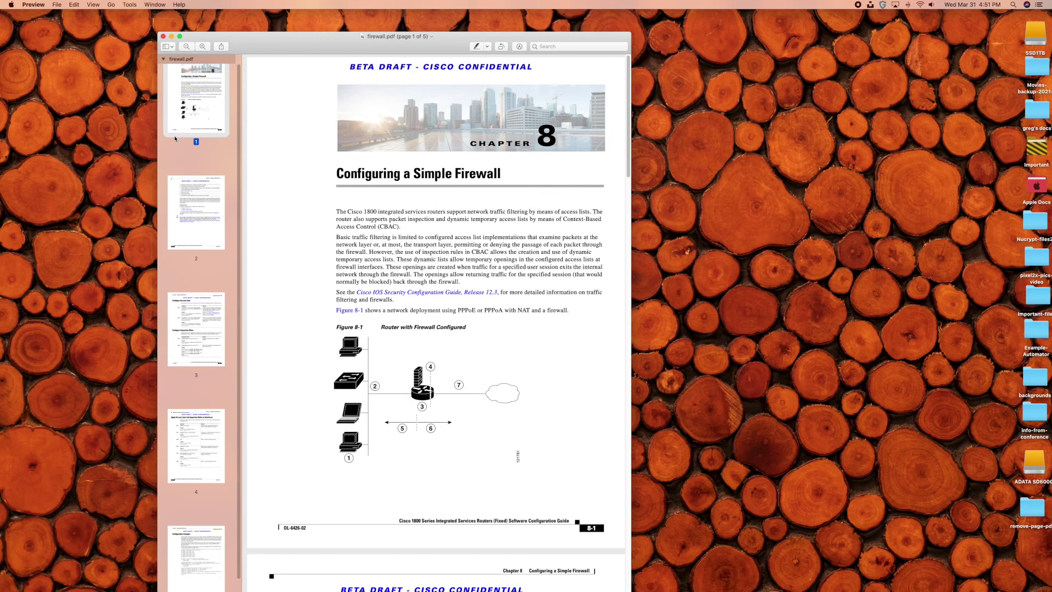